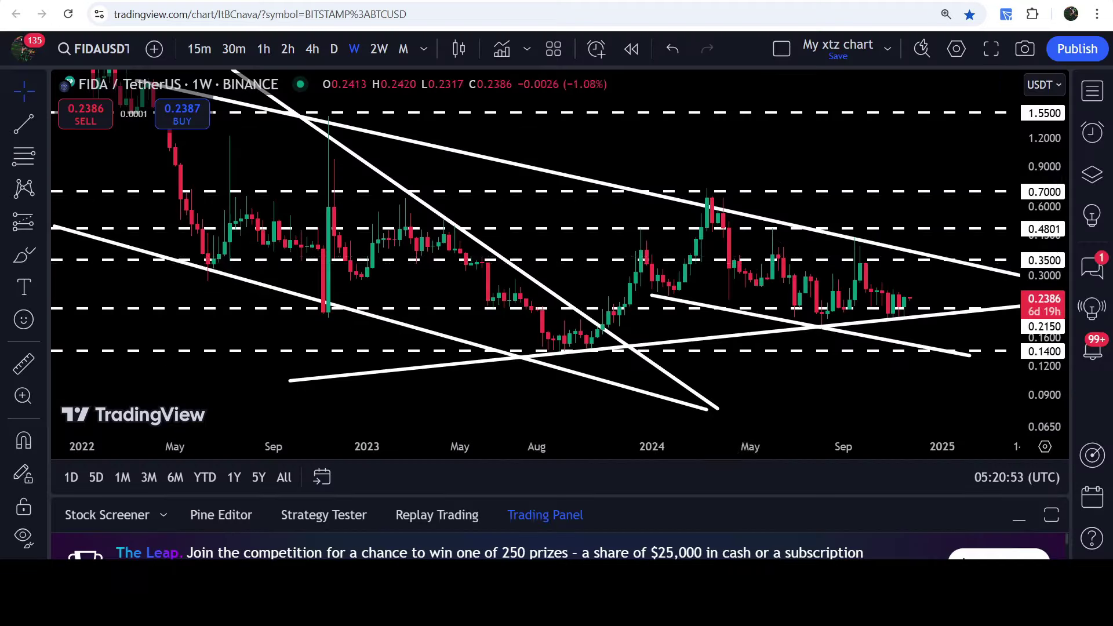
- Pan and zoom the FIDA weekly chart to show May 2022 through 2026
drag(808, 174, 763, 164)
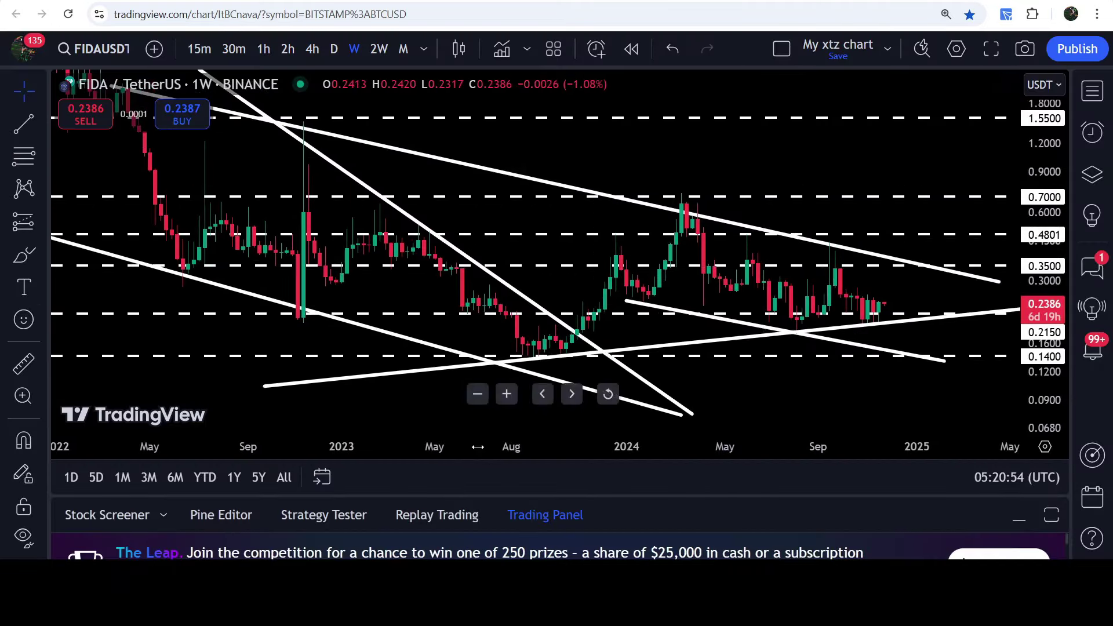
scroll(971, 191, down, 5)
drag(971, 191, 665, 275)
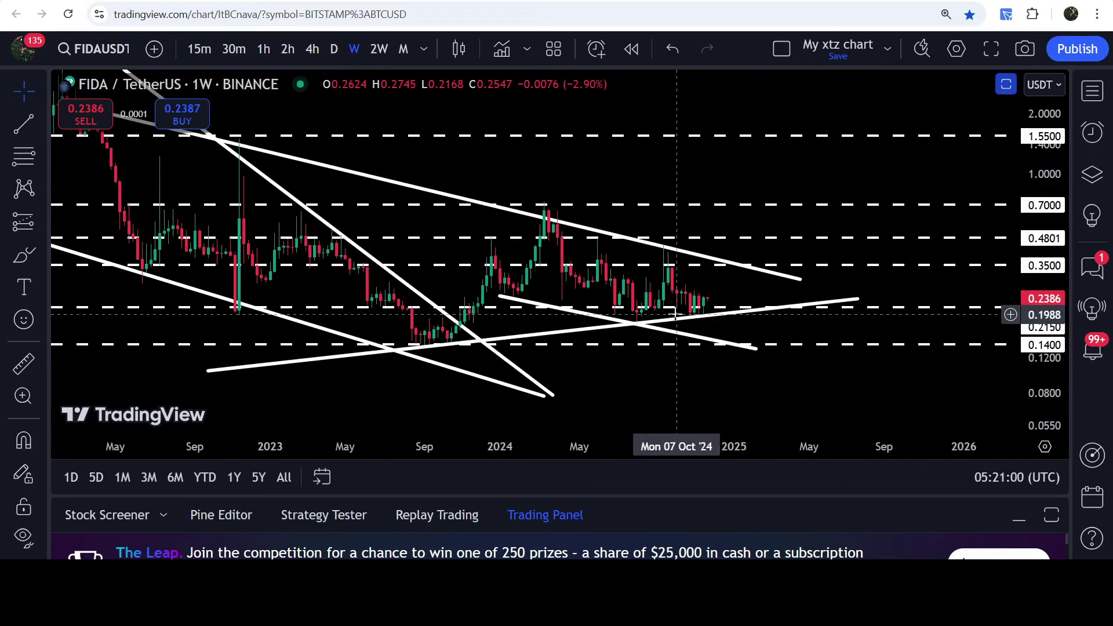
- Move the rising trendline and pan the chart, undo both, then switch to the Patreon FIDA post
click(557, 331)
drag(557, 332, 651, 419)
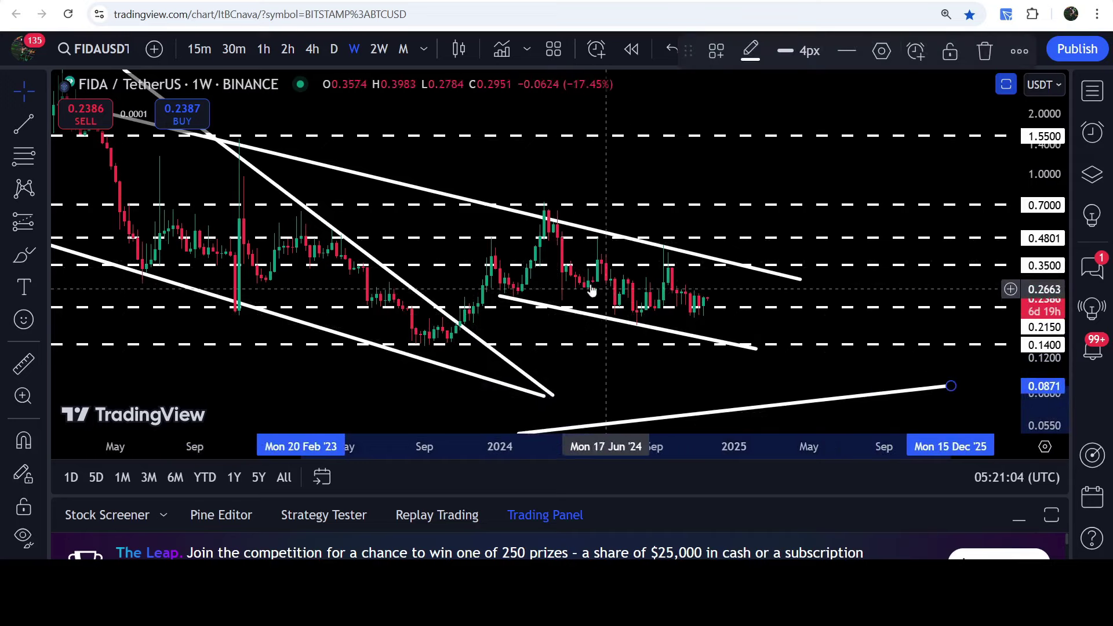
key(ctrl+z)
drag(491, 161, 600, 212)
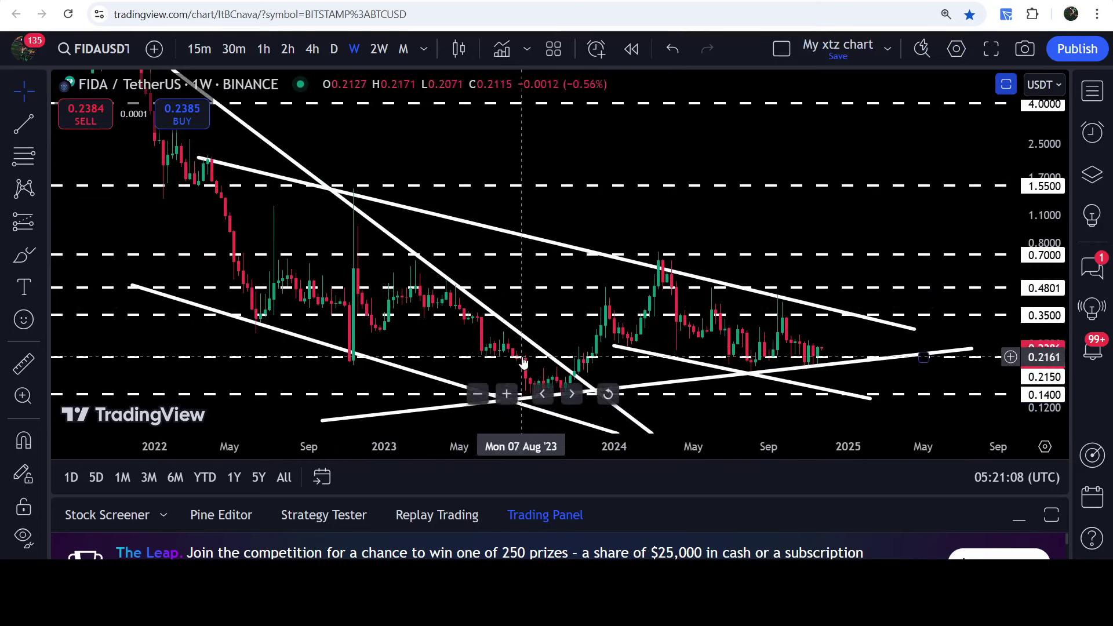
key(ctrl+z)
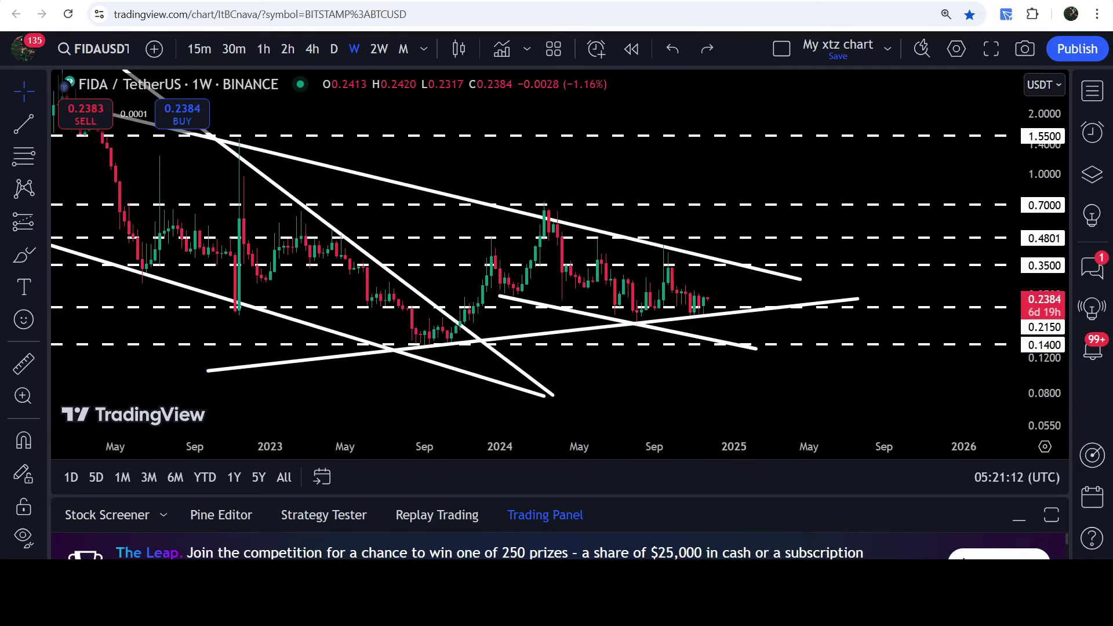
key(ctrl+Tab)
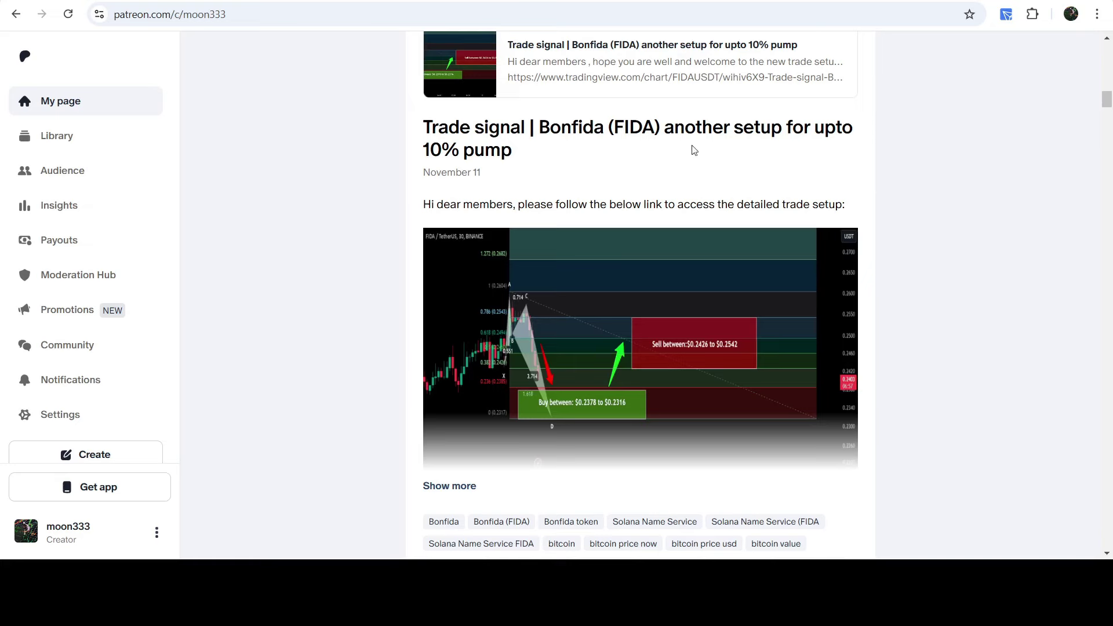
key(ctrl+Tab)
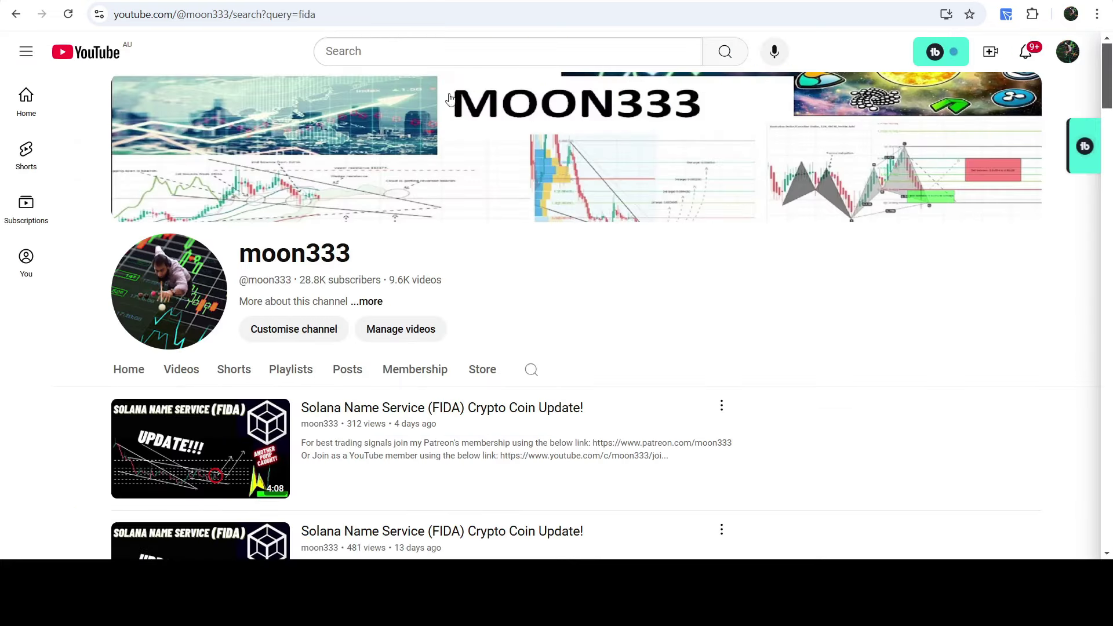
click(417, 369)
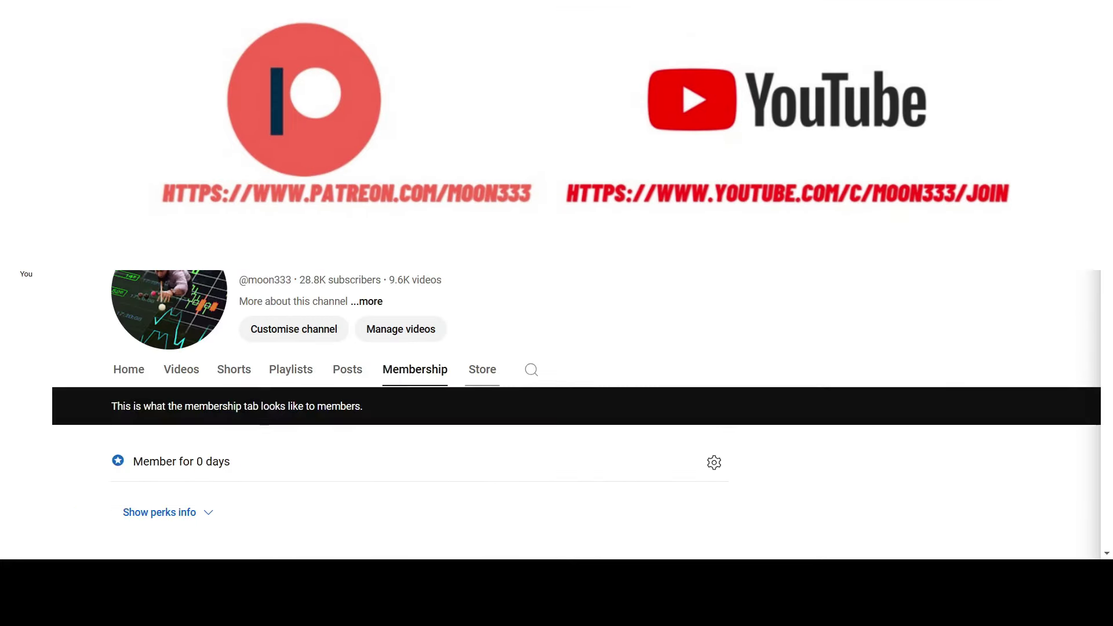
scroll(577, 414, down, 6)
scroll(395, 414, down, 5)
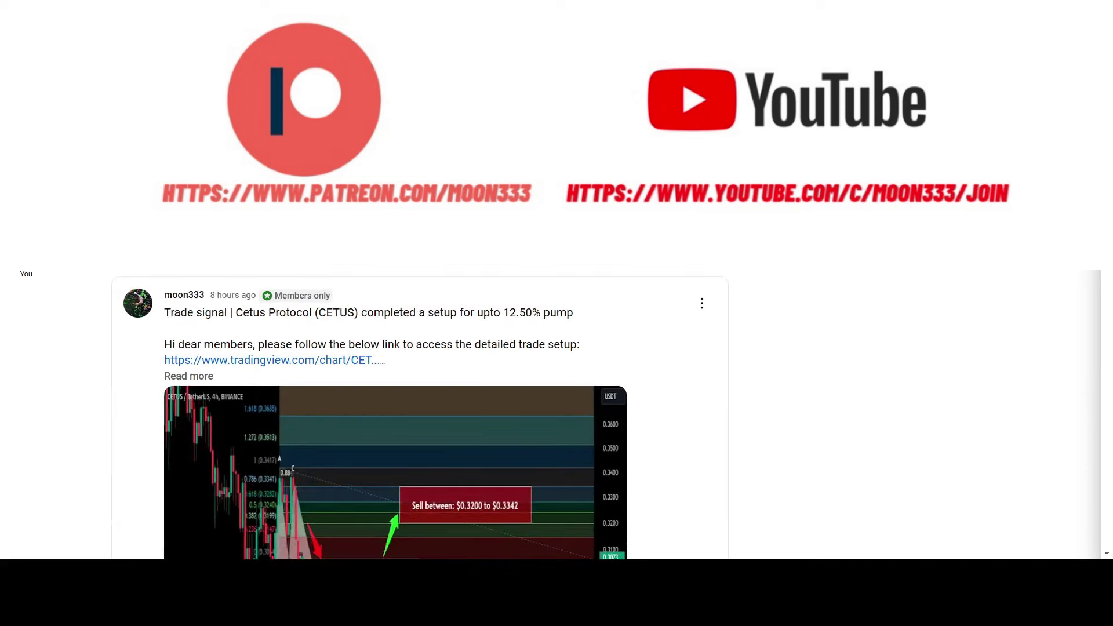
scroll(395, 415, down, 5)
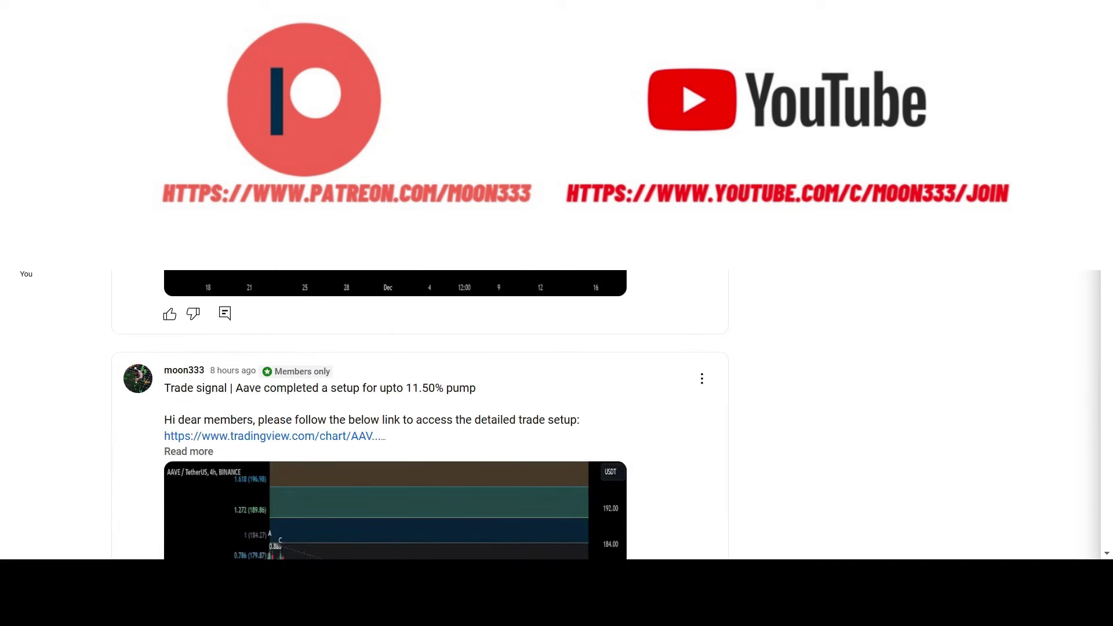
scroll(395, 414, down, 5)
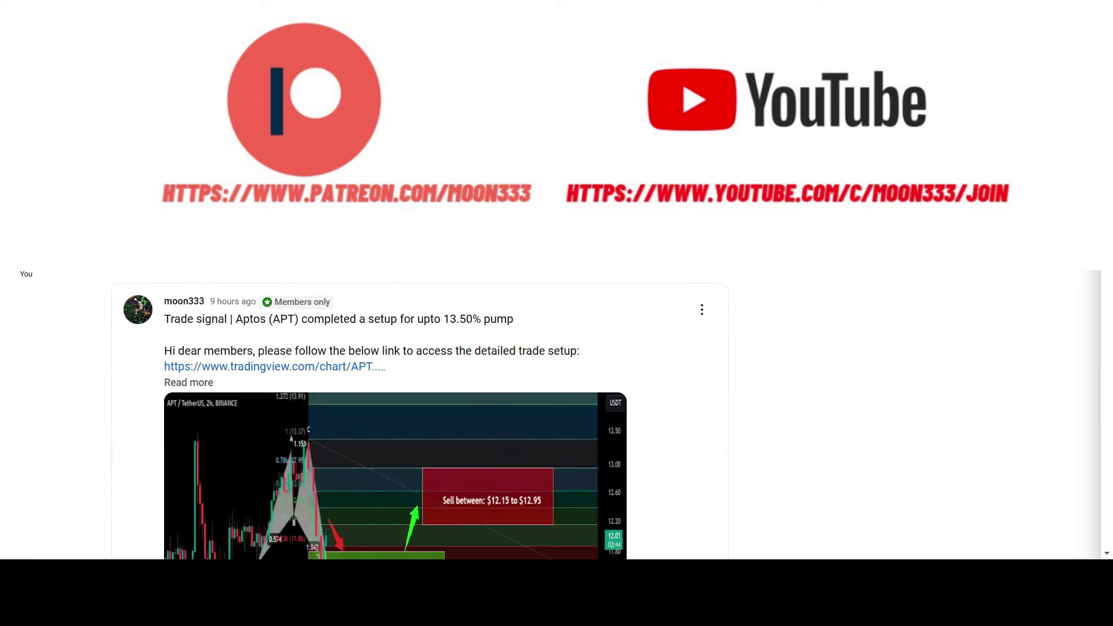
scroll(395, 414, down, 5)
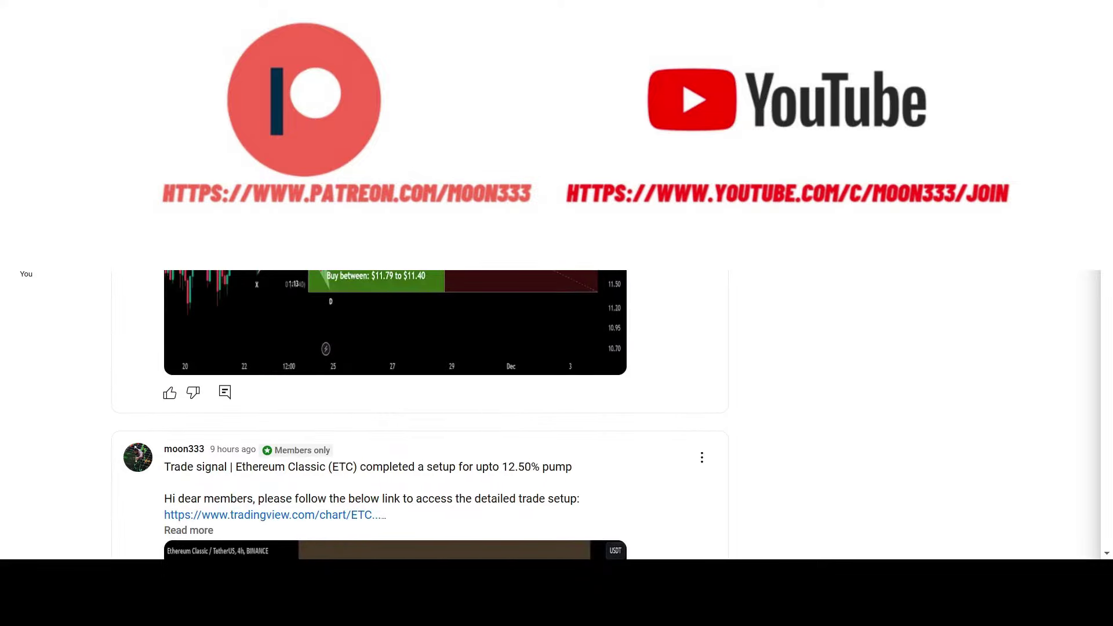
scroll(880, 235, down, 5)
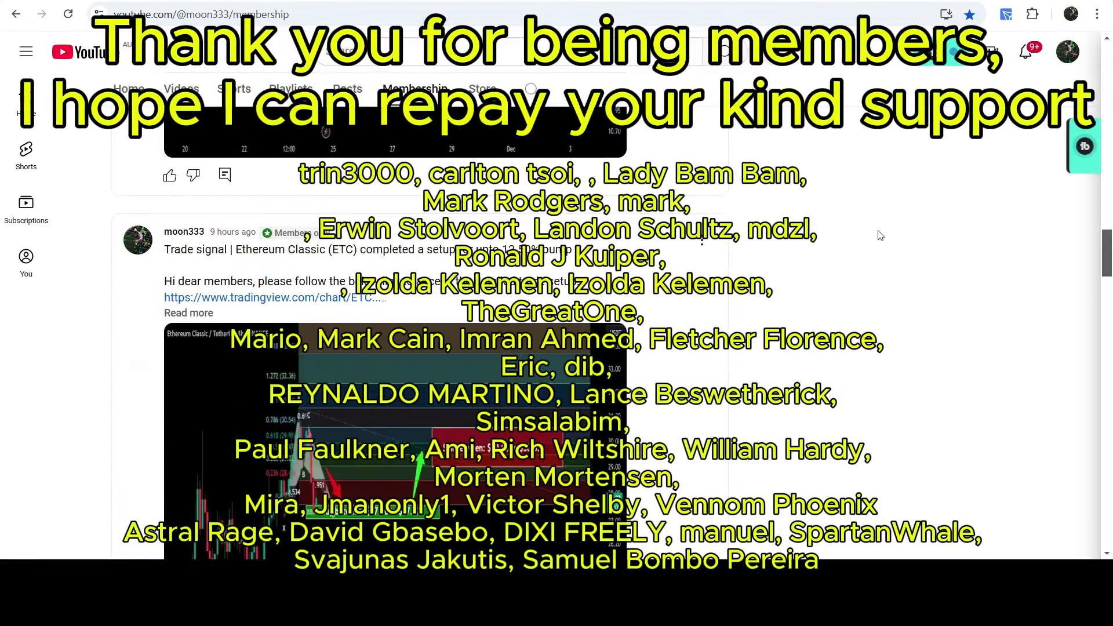
scroll(880, 235, down, 10)
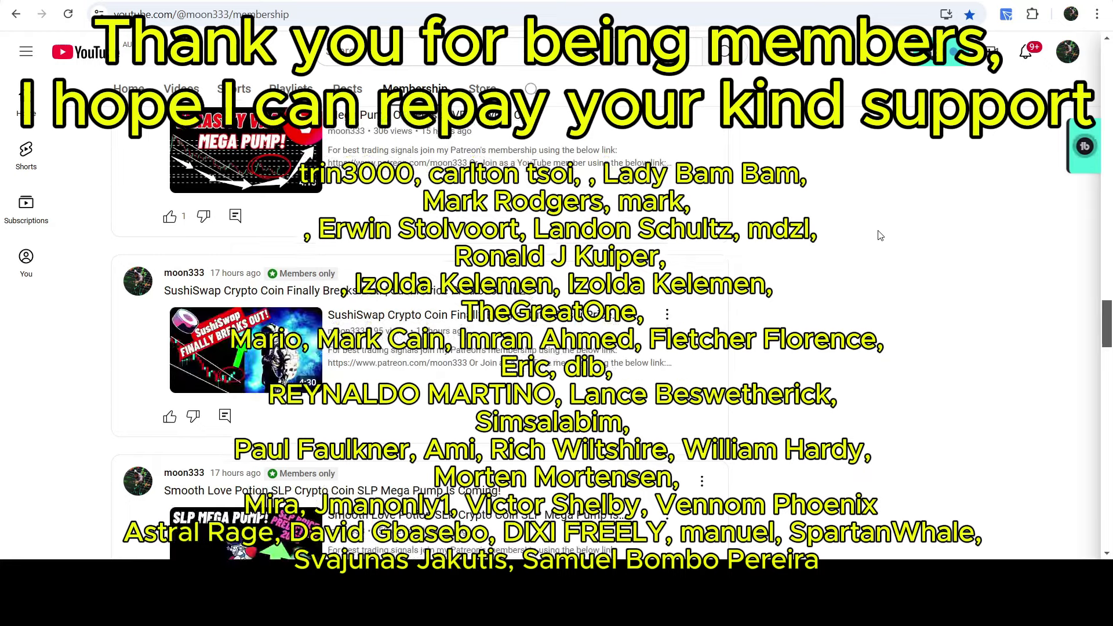
scroll(880, 235, down, 20)
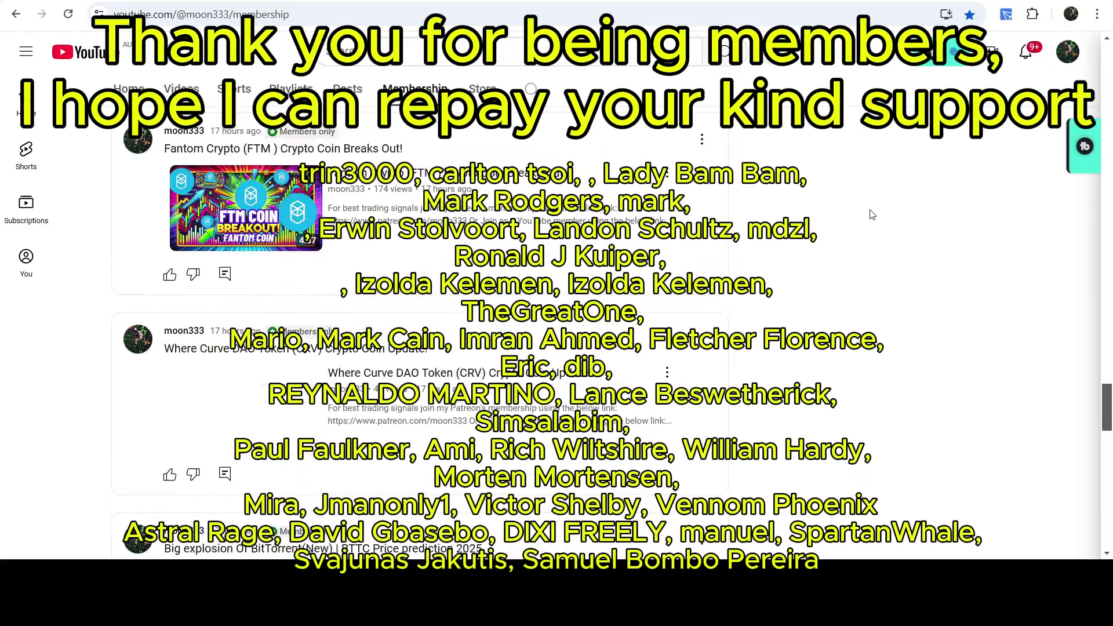
scroll(871, 211, down, 10)
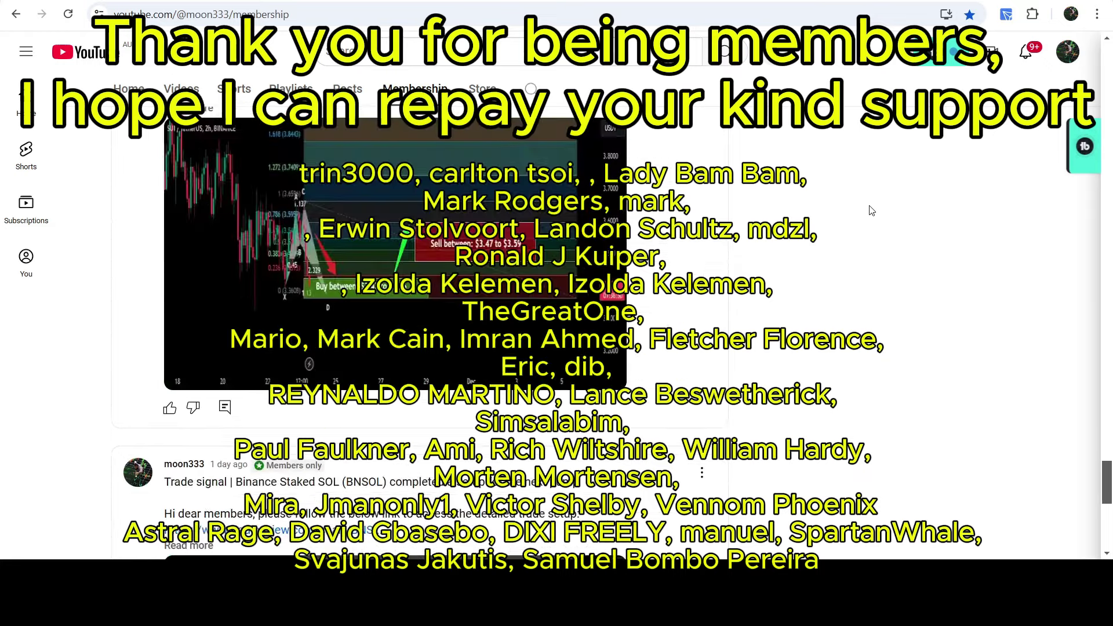
scroll(871, 211, down, 4)
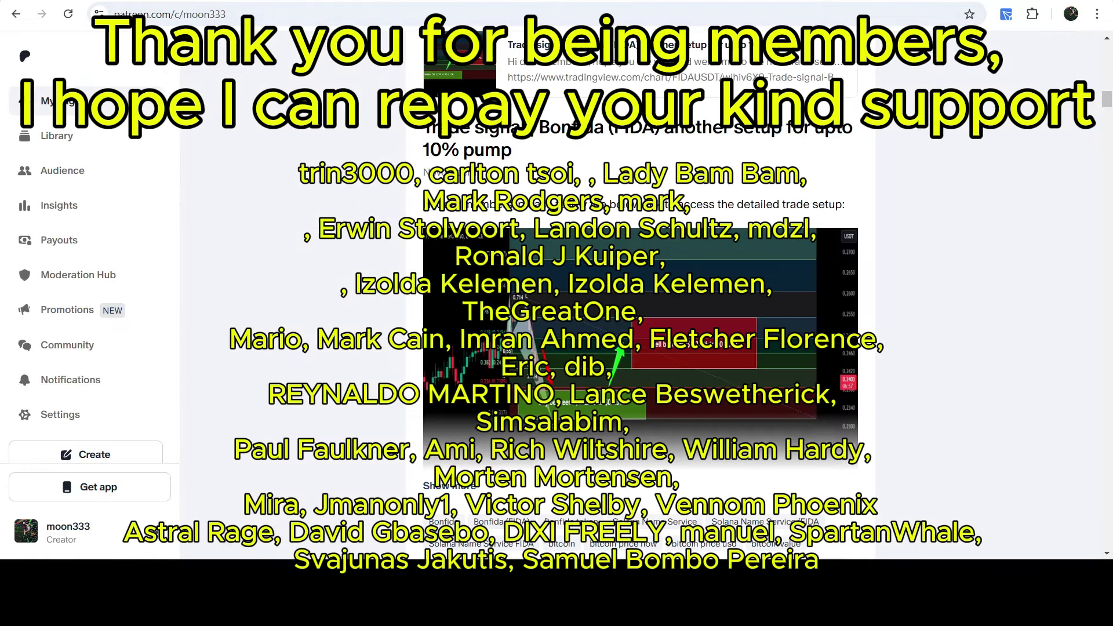
- Open the linked Bonfida FIDA trade idea on TradingView and scroll through it
click(603, 69)
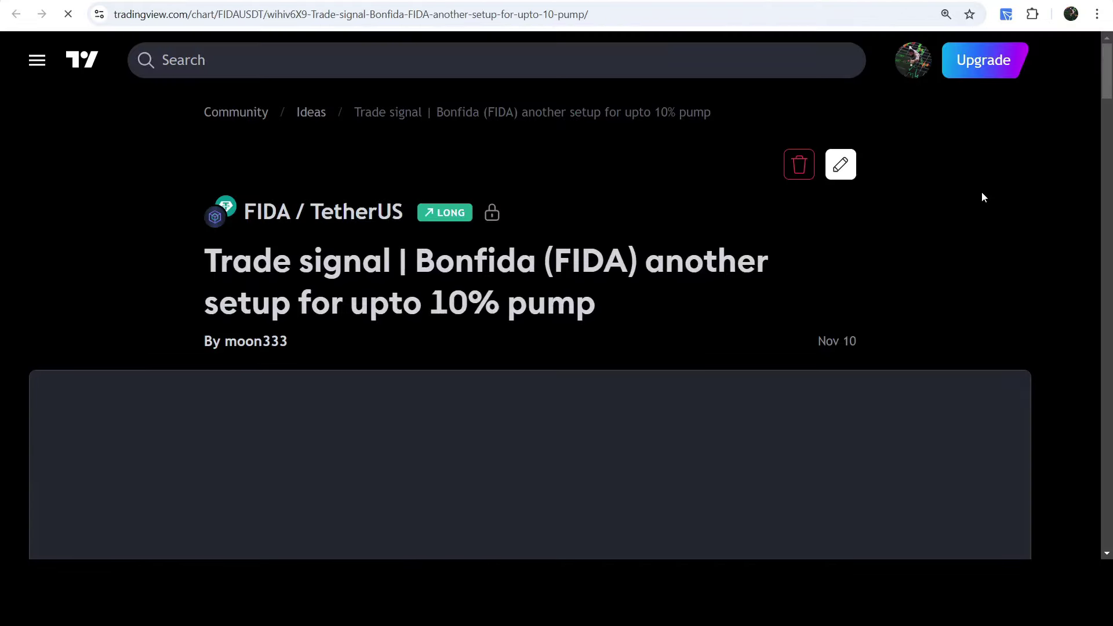
scroll(982, 191, down, 5)
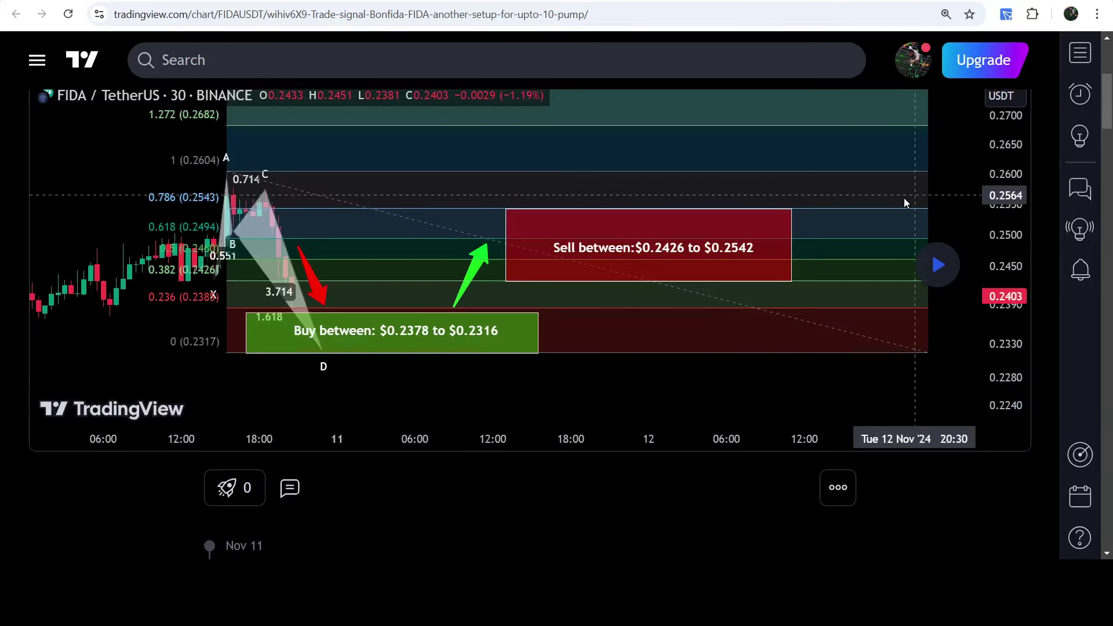
scroll(900, 200, up, 2)
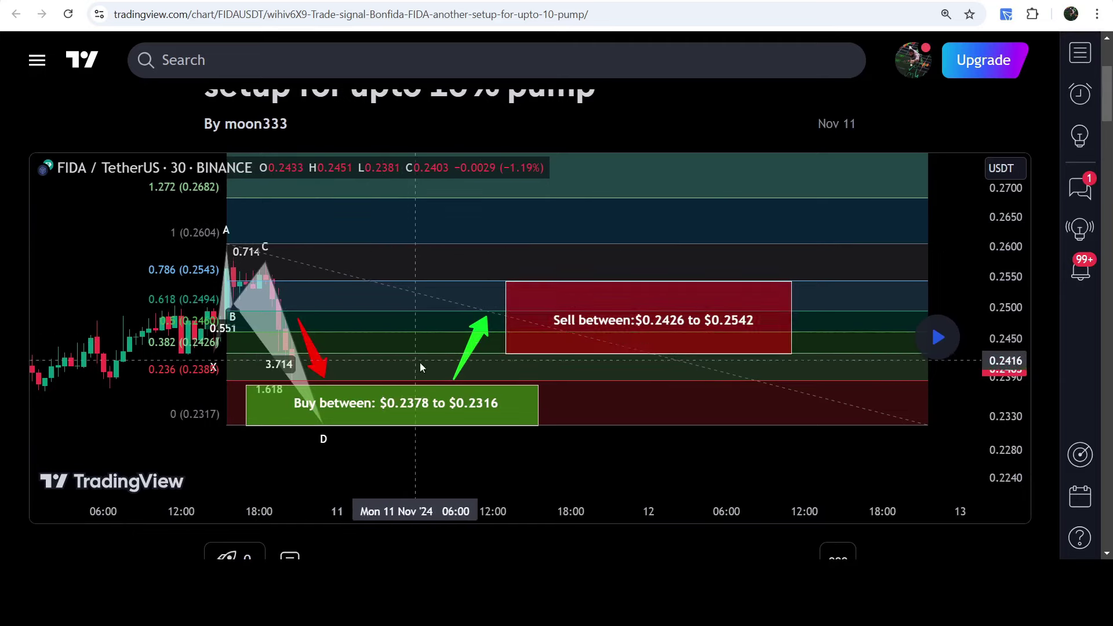
scroll(498, 322, down, 15)
scroll(504, 322, down, 8)
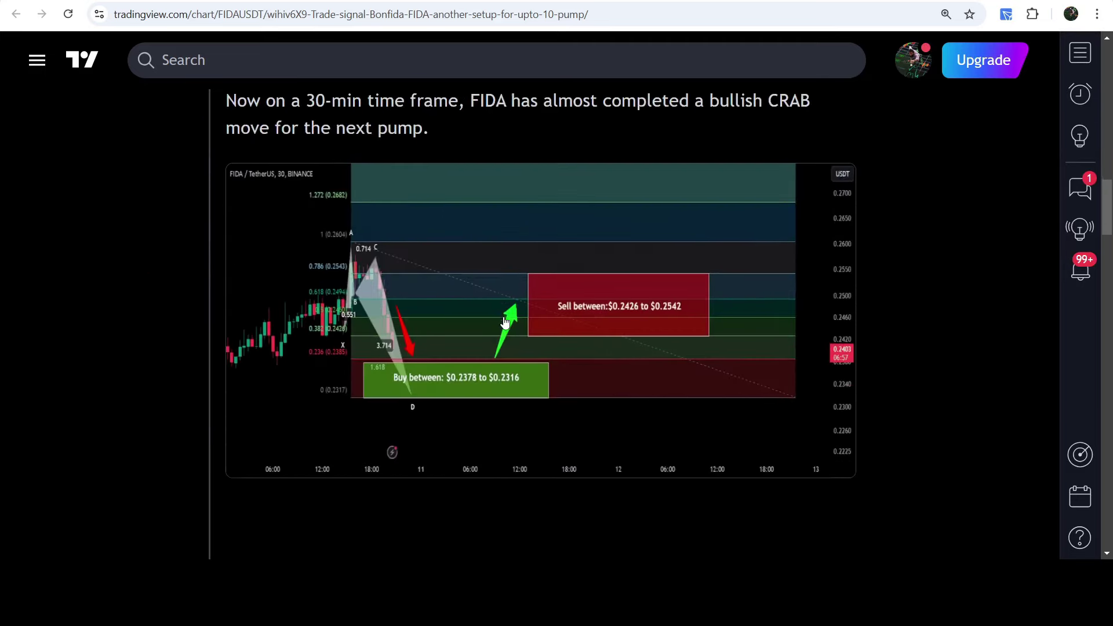
- Highlight the buy $0.2378–$0.2316, sell $0.2426–$0.2542 and stop-loss values, replay the chart, then close the tab
drag(338, 283, 334, 356)
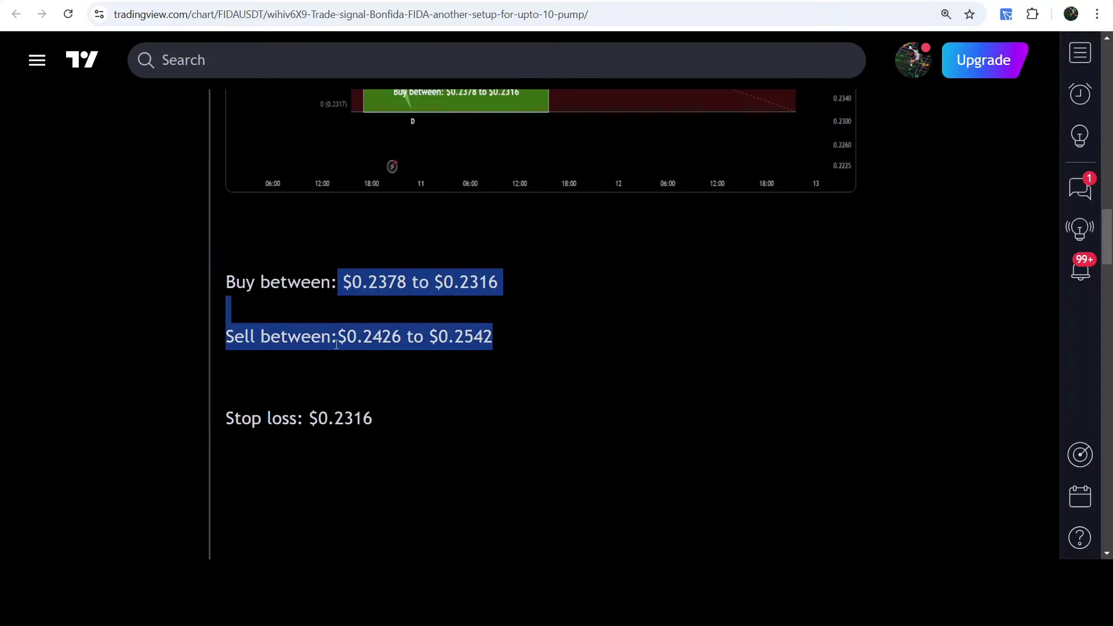
drag(241, 417, 732, 537)
scroll(721, 406, up, 20)
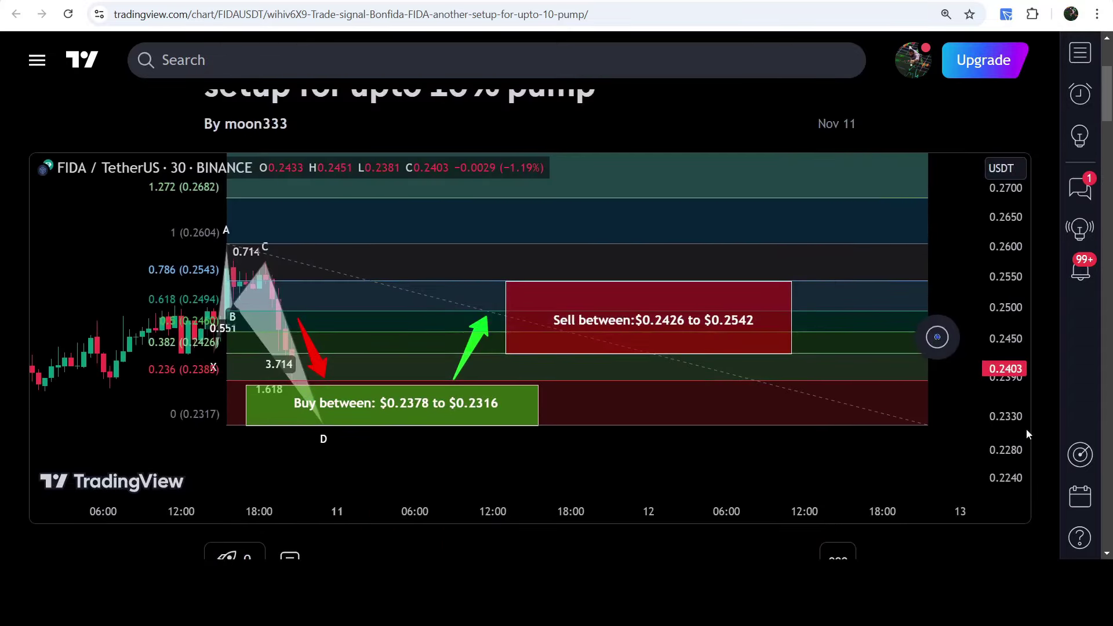
click(937, 337)
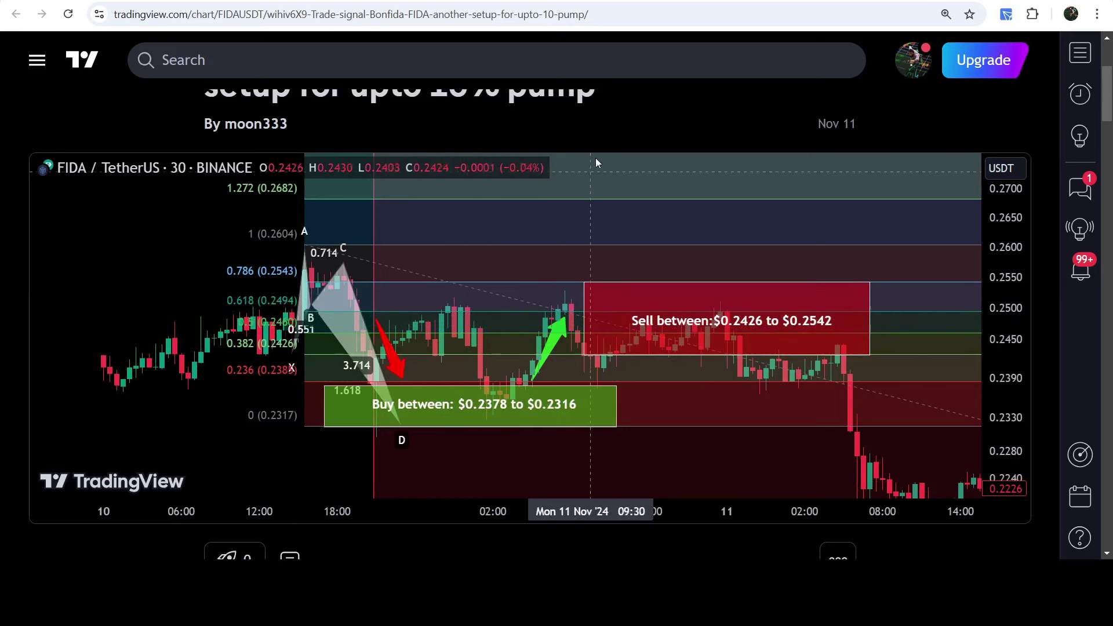
key(ctrl+w)
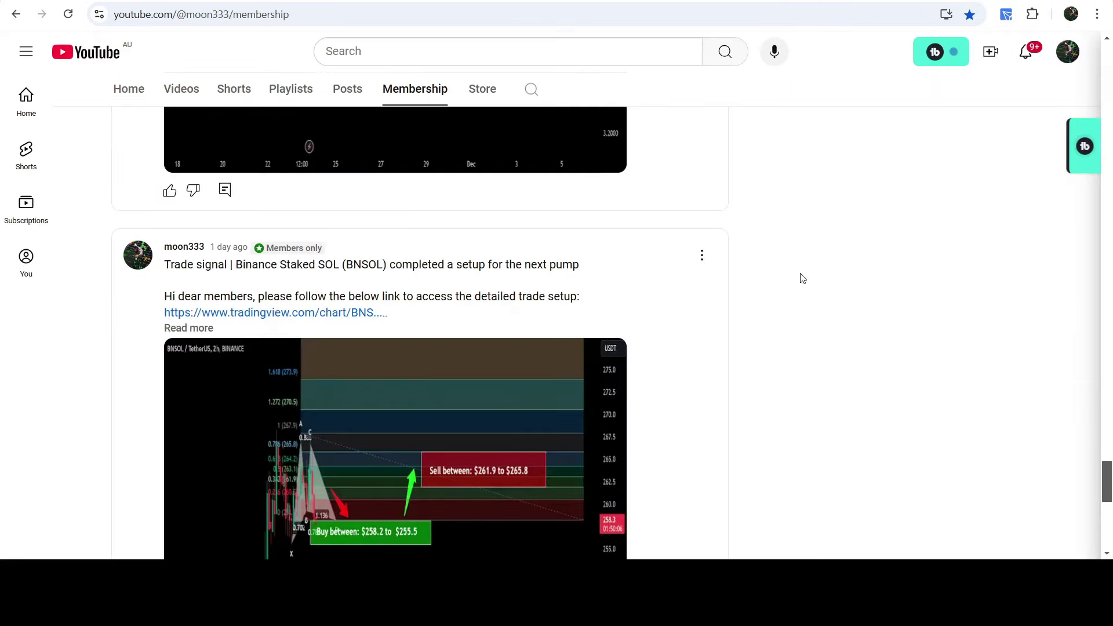
scroll(802, 278, down, 6)
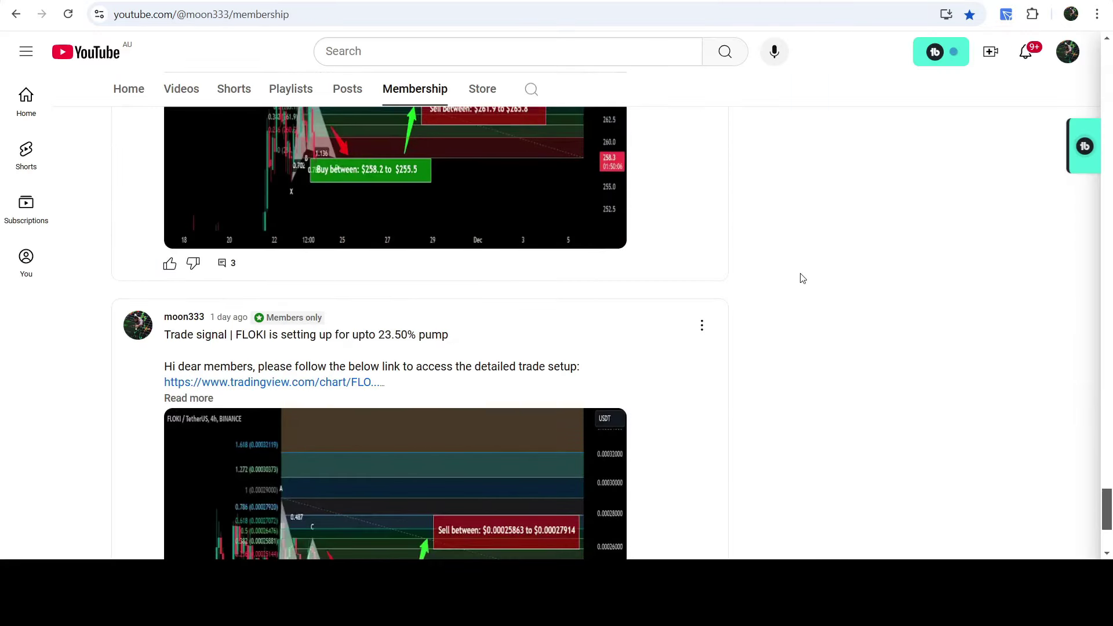
scroll(802, 278, down, 2)
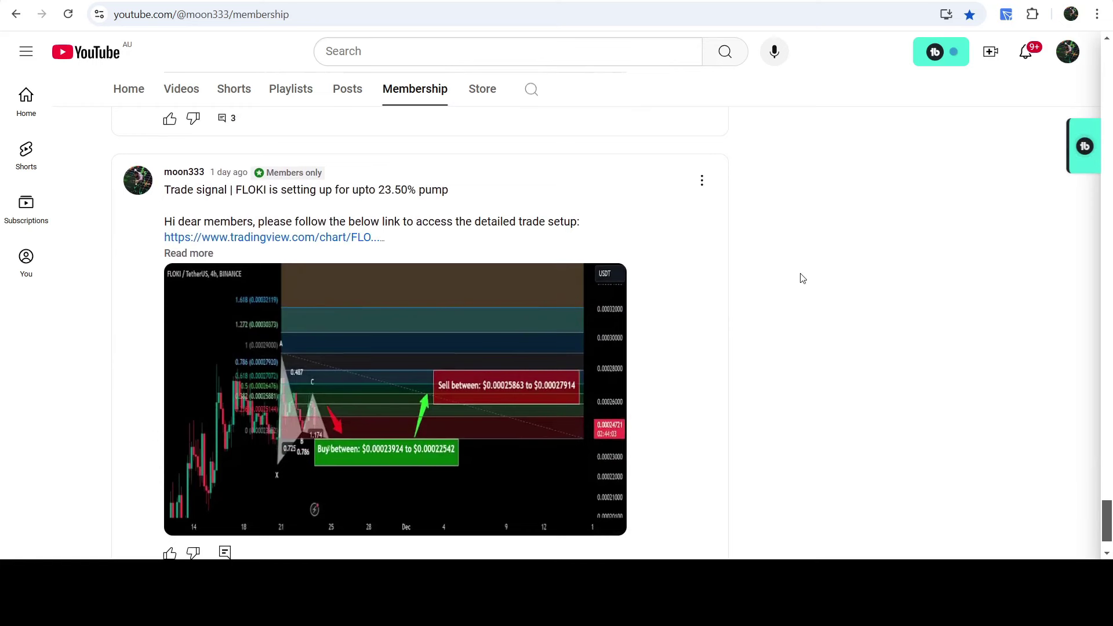
scroll(802, 279, down, 1)
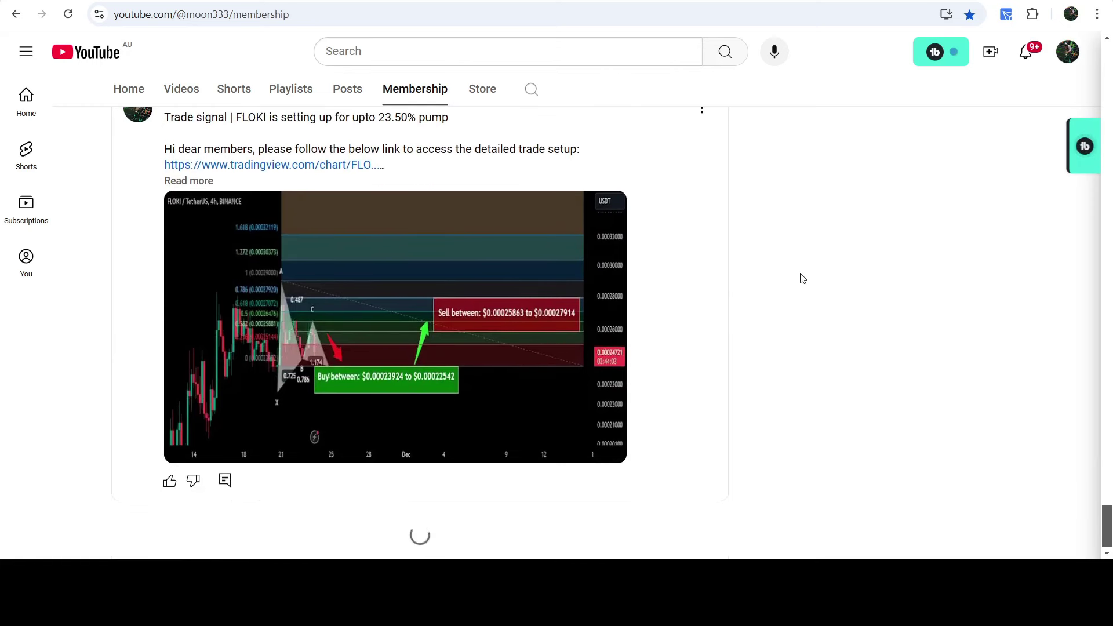
scroll(802, 275, down, 4)
scroll(803, 271, down, 20)
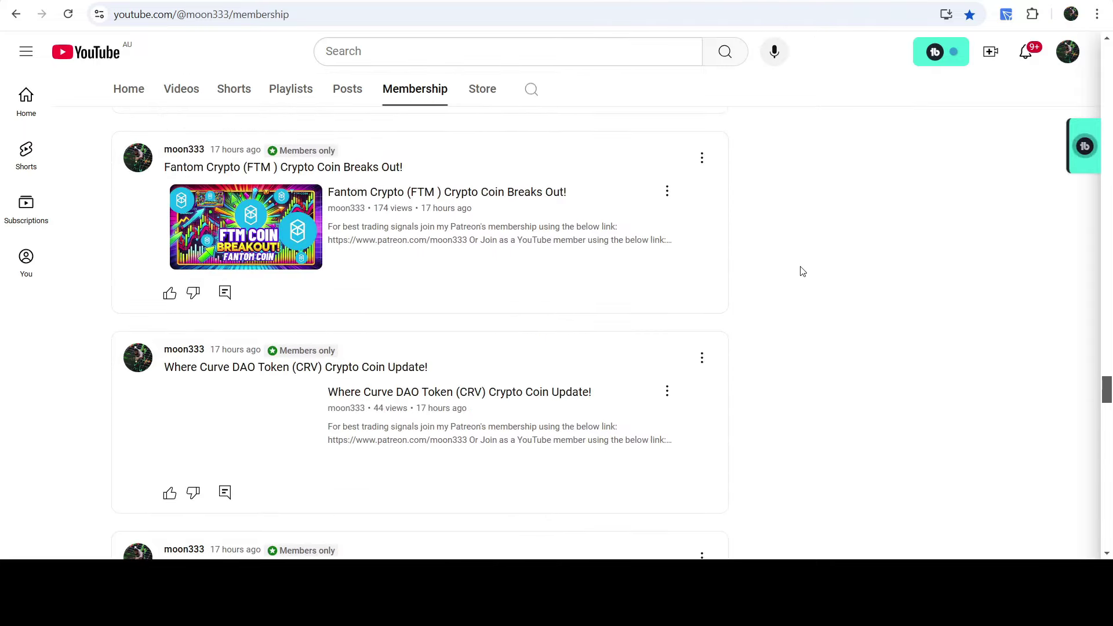
scroll(802, 271, down, 1)
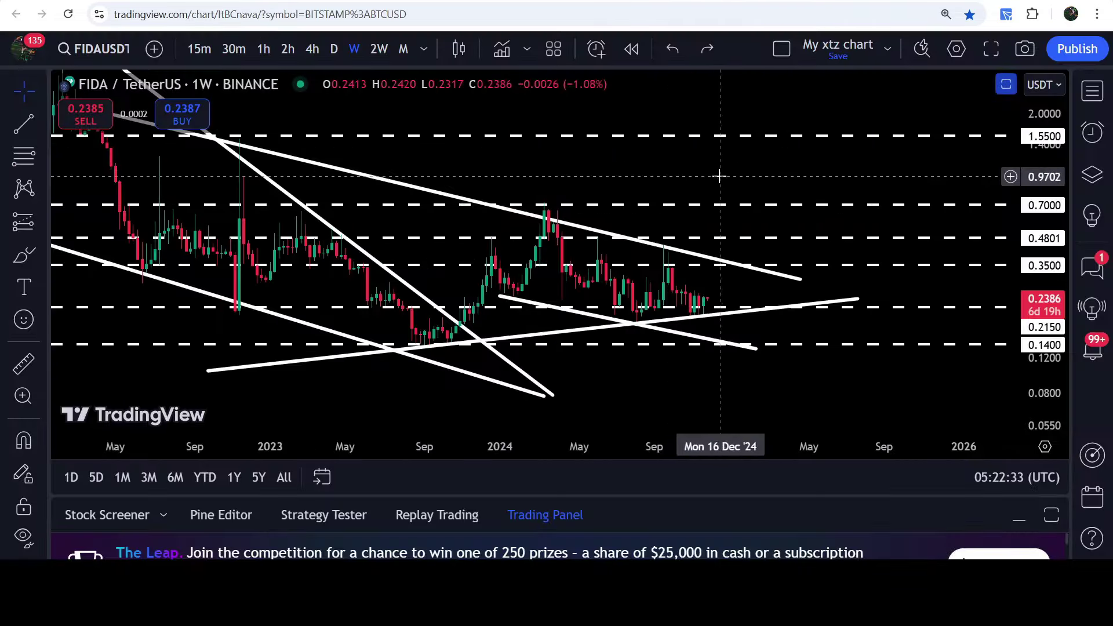
- Rescale the chart, drag the lower wedge line's left anchor back to April 2022, and undo an accidental move
drag(852, 178, 939, 201)
drag(1041, 191, 1040, 213)
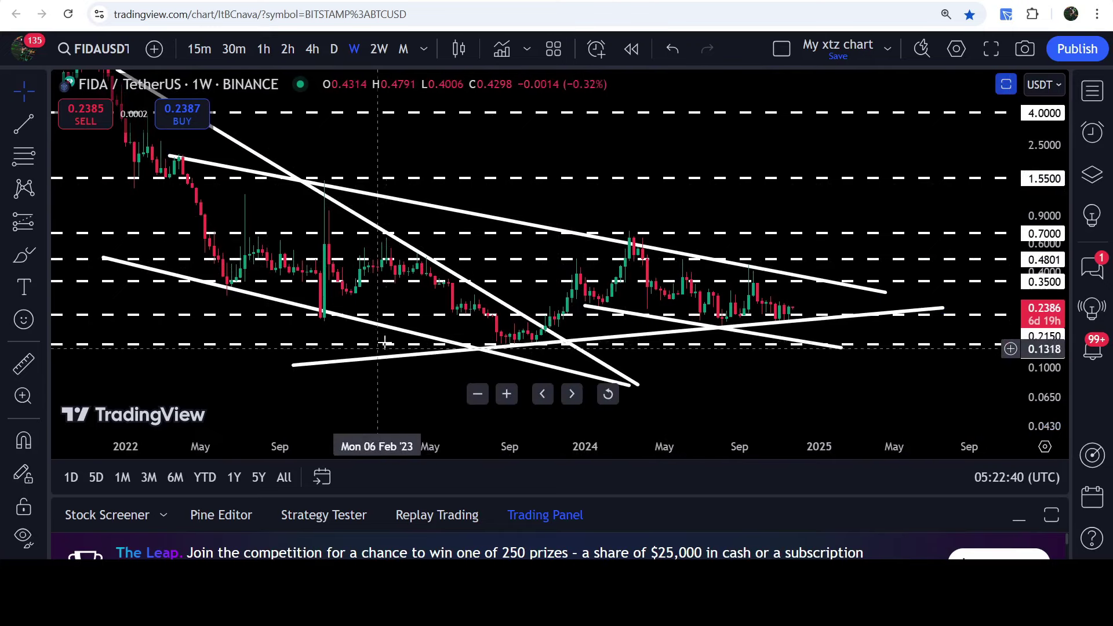
drag(290, 371, 192, 386)
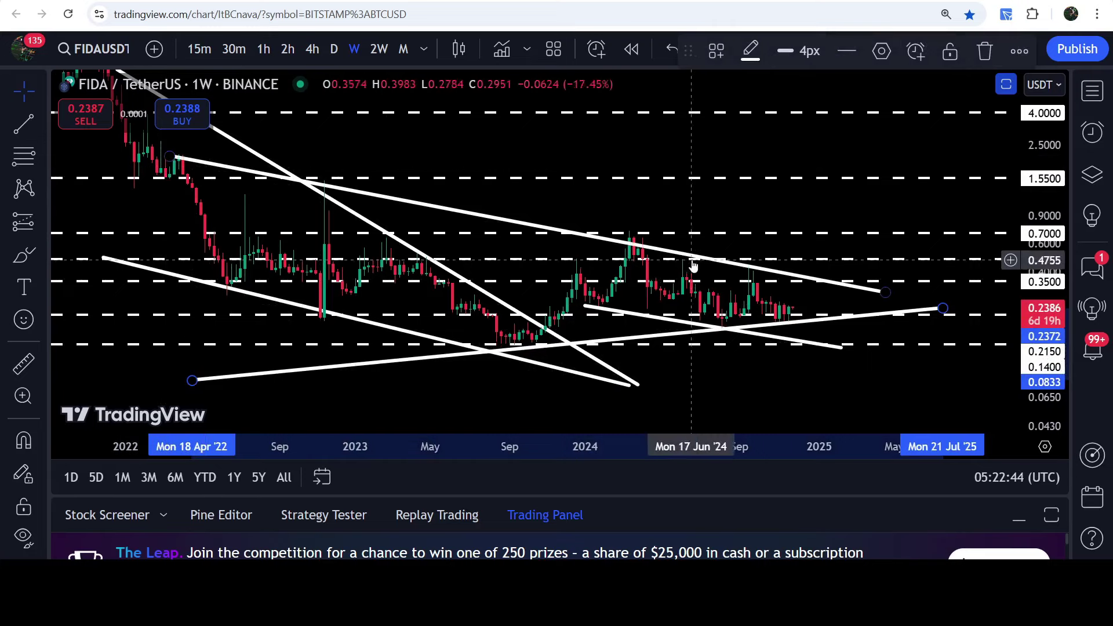
drag(782, 330, 791, 392)
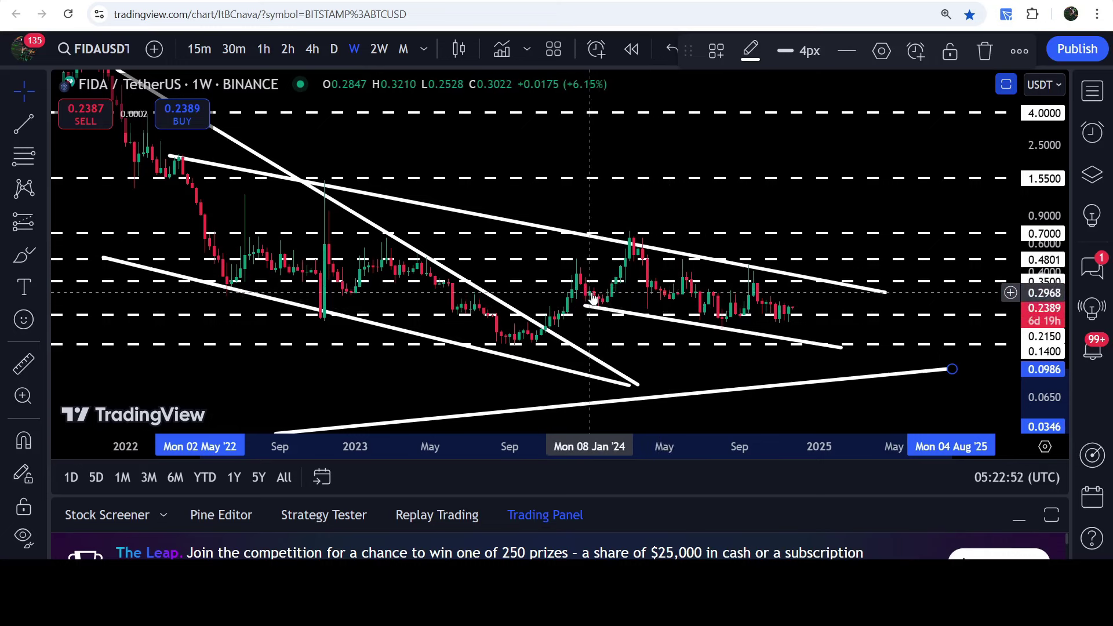
key(ctrl+z)
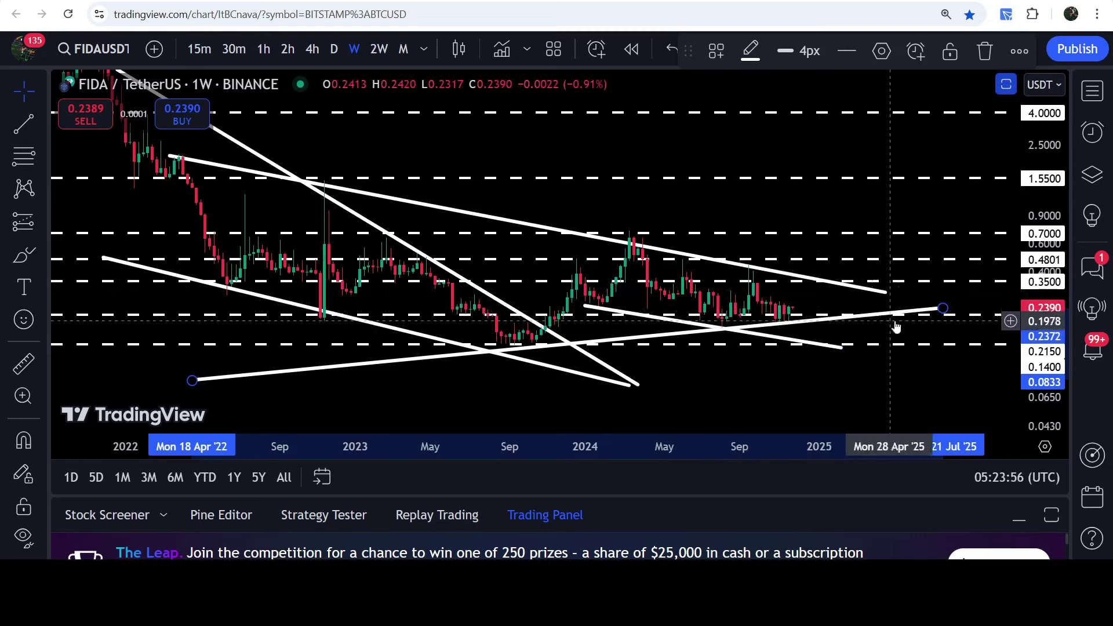
- Deselect the trendline, shift the chart down to leave room above, and activate the Trend Line tool (Alt+T)
click(981, 323)
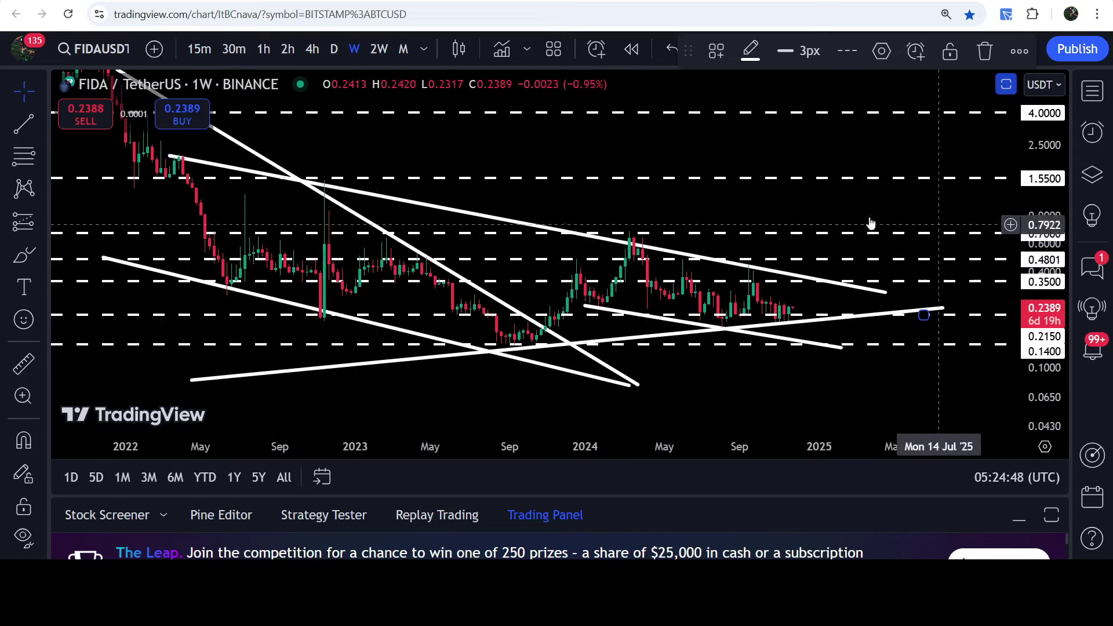
drag(576, 158, 569, 190)
key(alt+t)
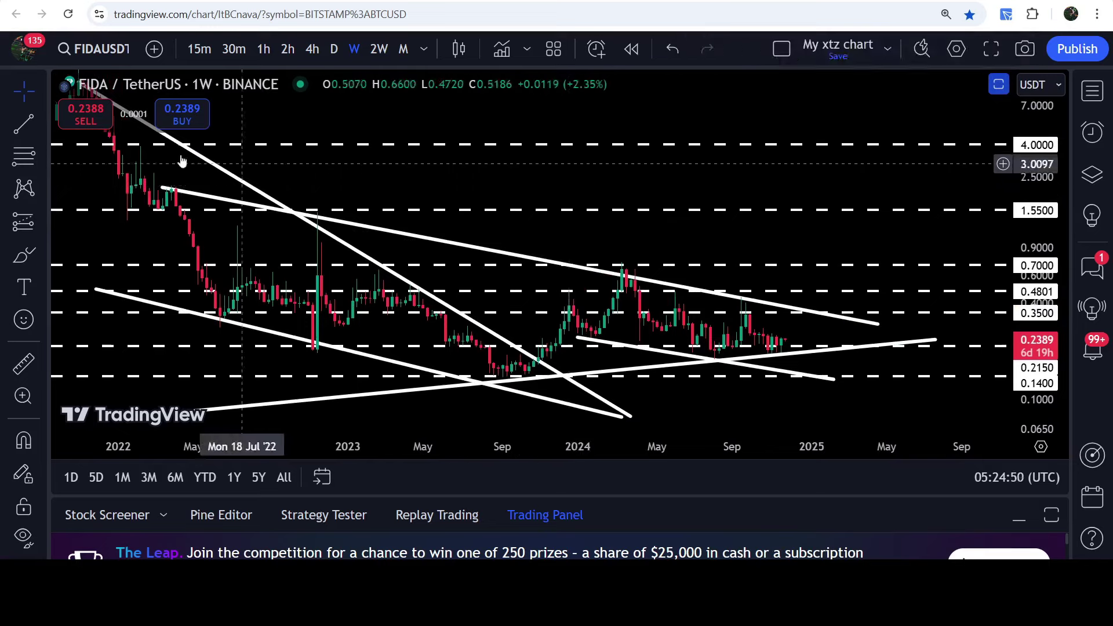
- Draw a steep trend line from the upper wedge line at December 2024 up to about 8.57
click(180, 189)
click(202, 404)
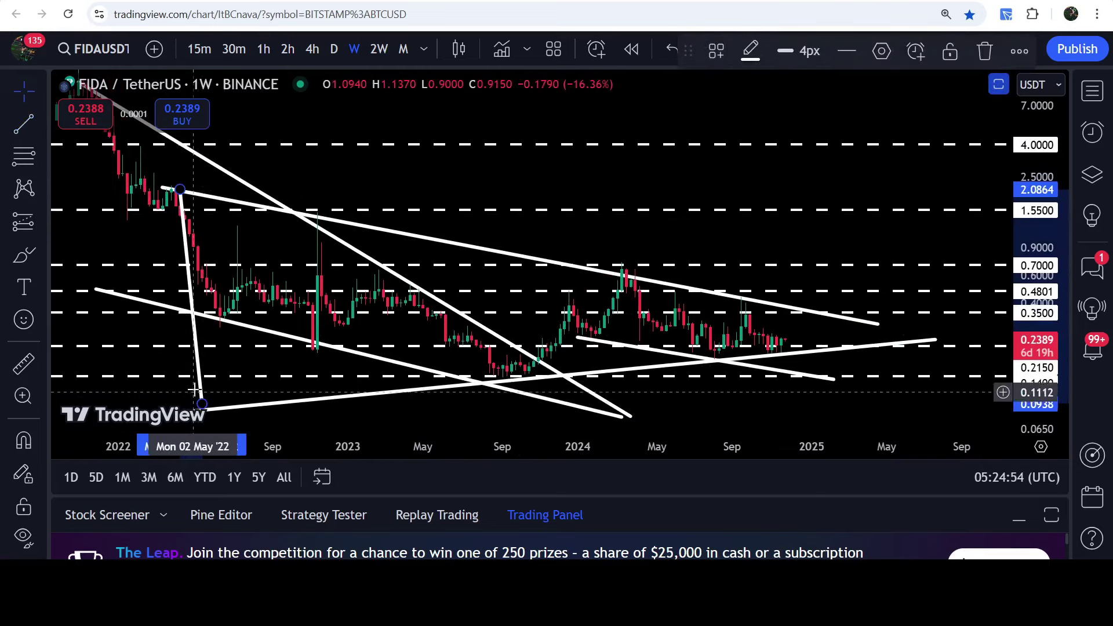
drag(198, 389, 790, 287)
drag(1029, 227, 1028, 237)
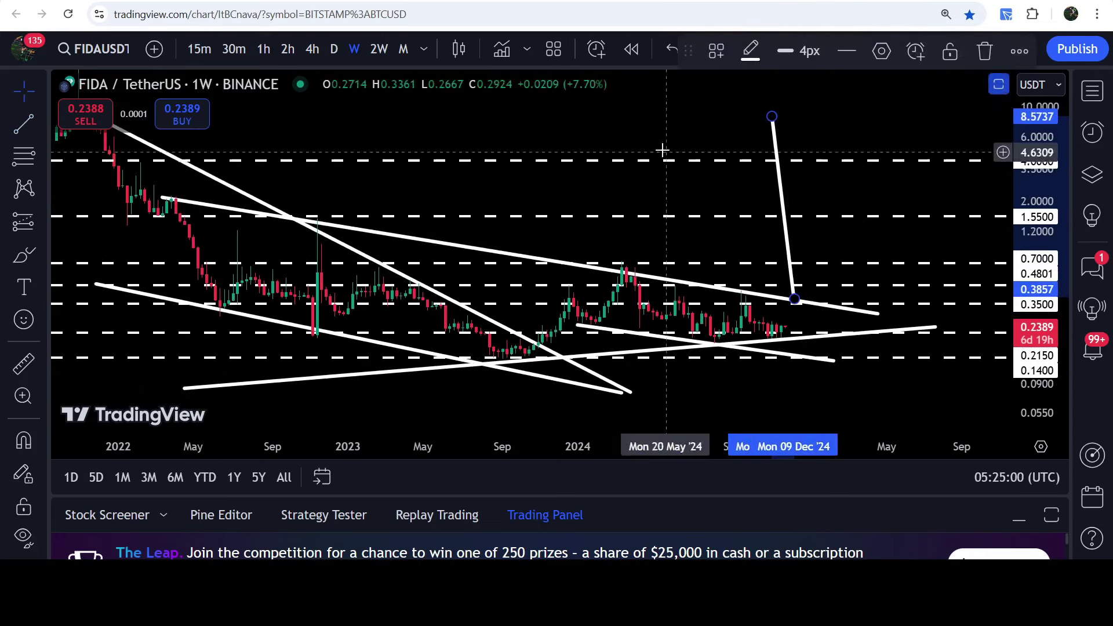
drag(502, 127, 632, 166)
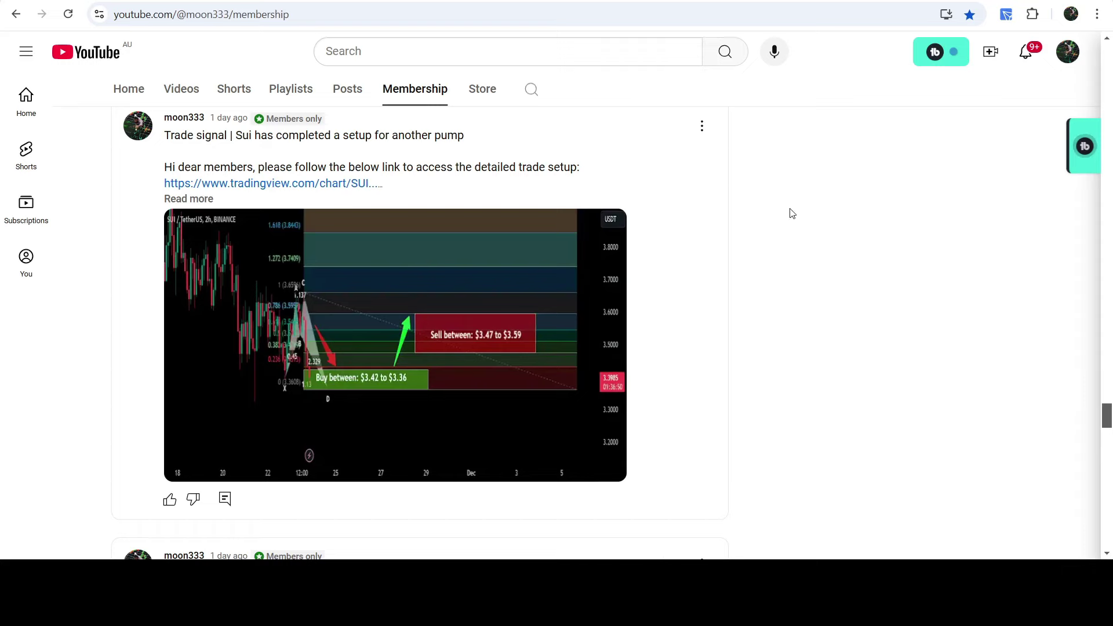
scroll(792, 214, down, 6)
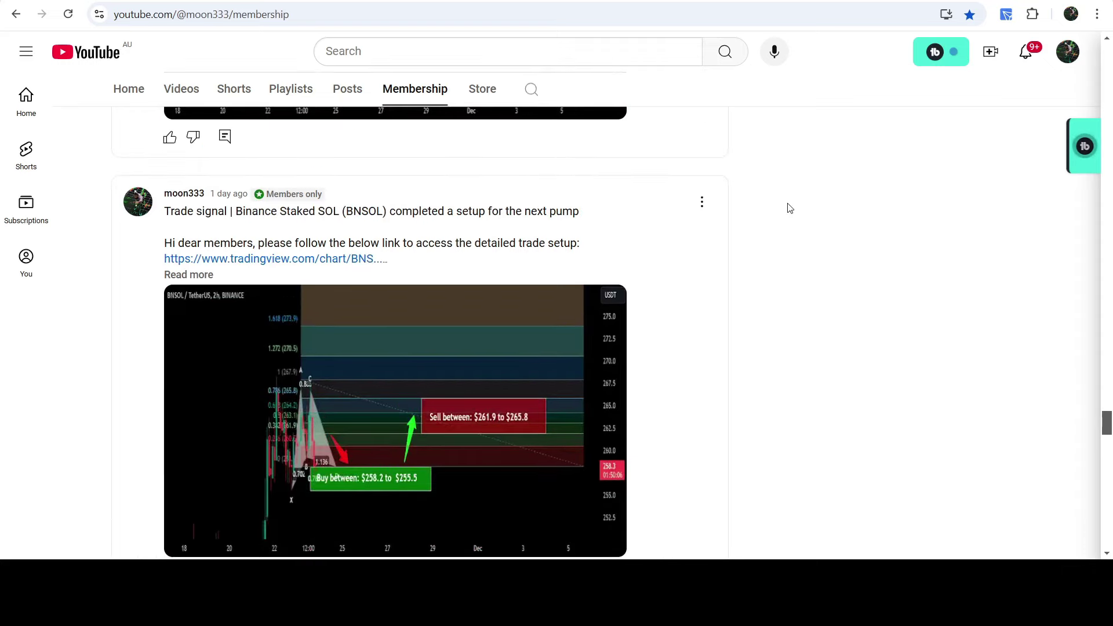
scroll(789, 208, down, 14)
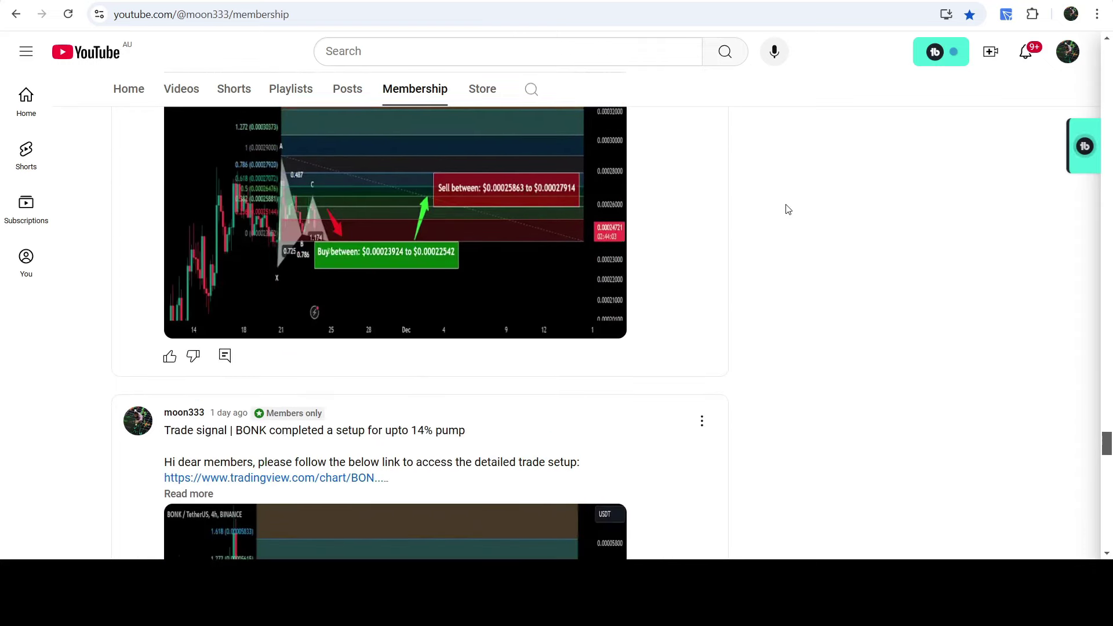
scroll(788, 209, down, 8)
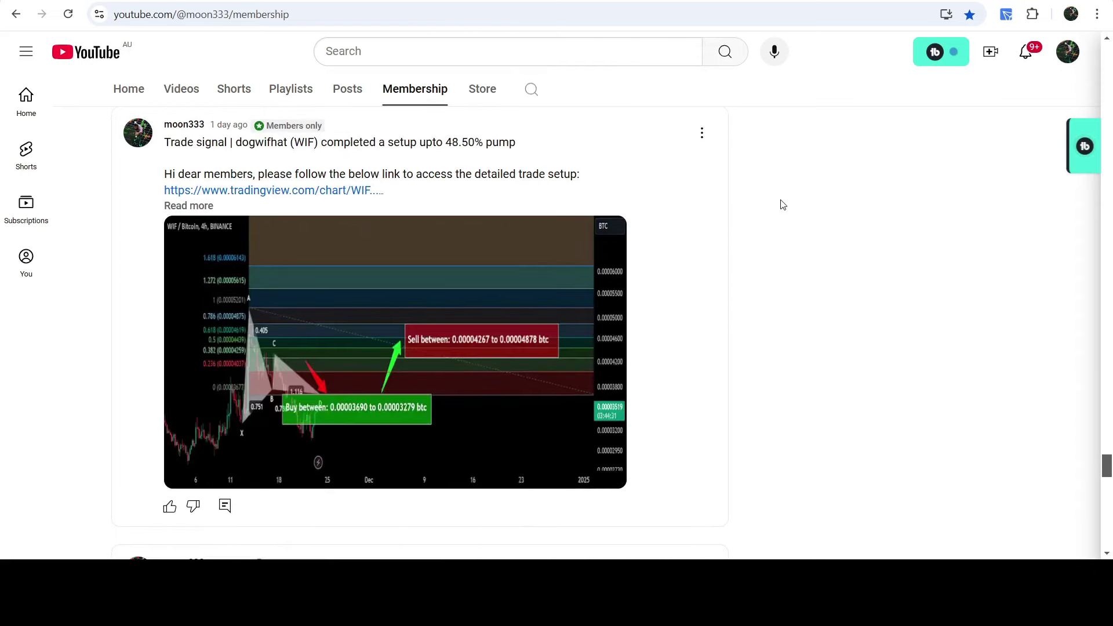
scroll(782, 203, down, 15)
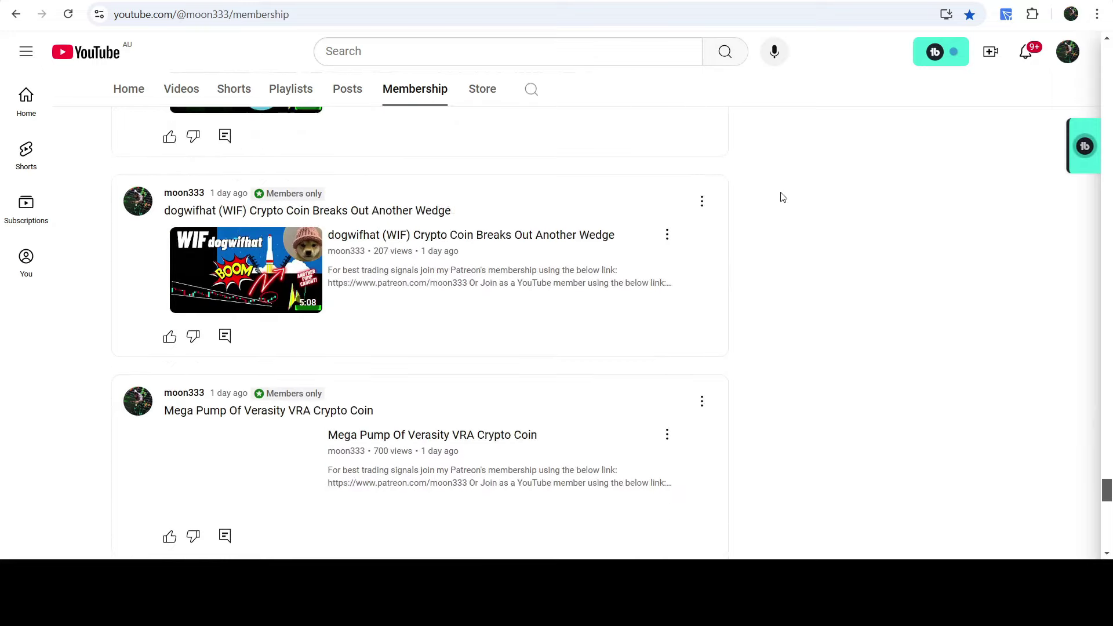
scroll(782, 197, down, 13)
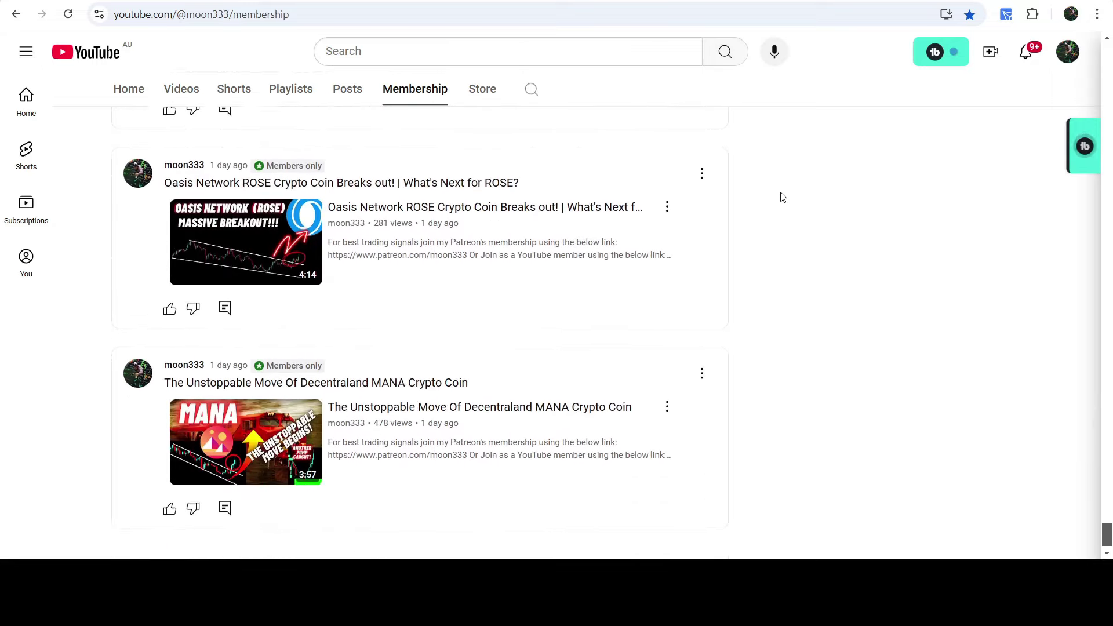
scroll(782, 197, down, 12)
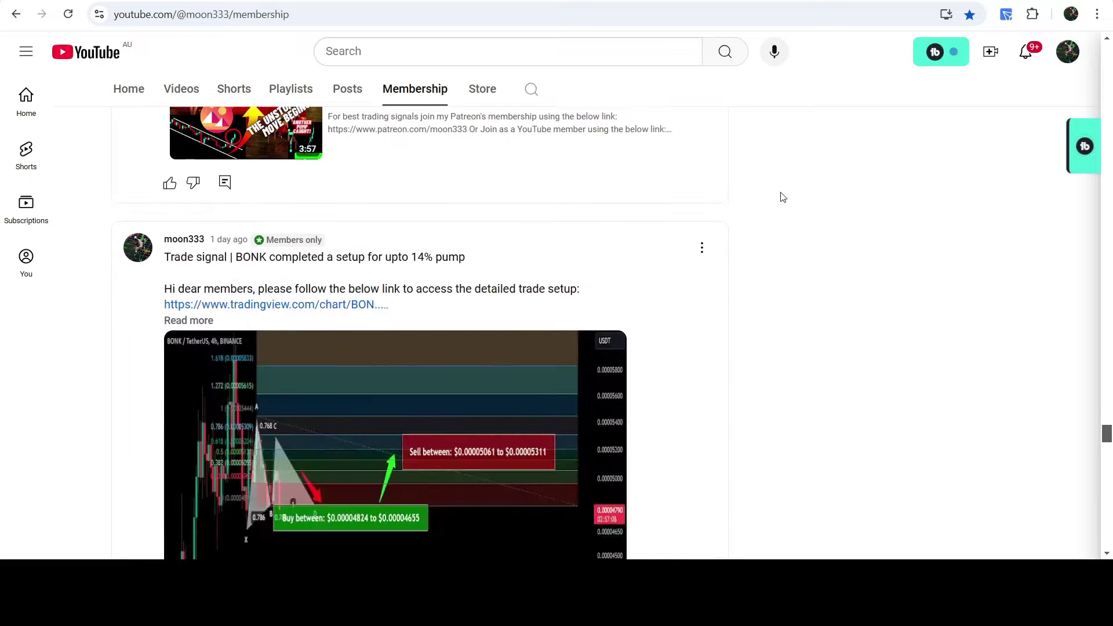
scroll(782, 197, down, 15)
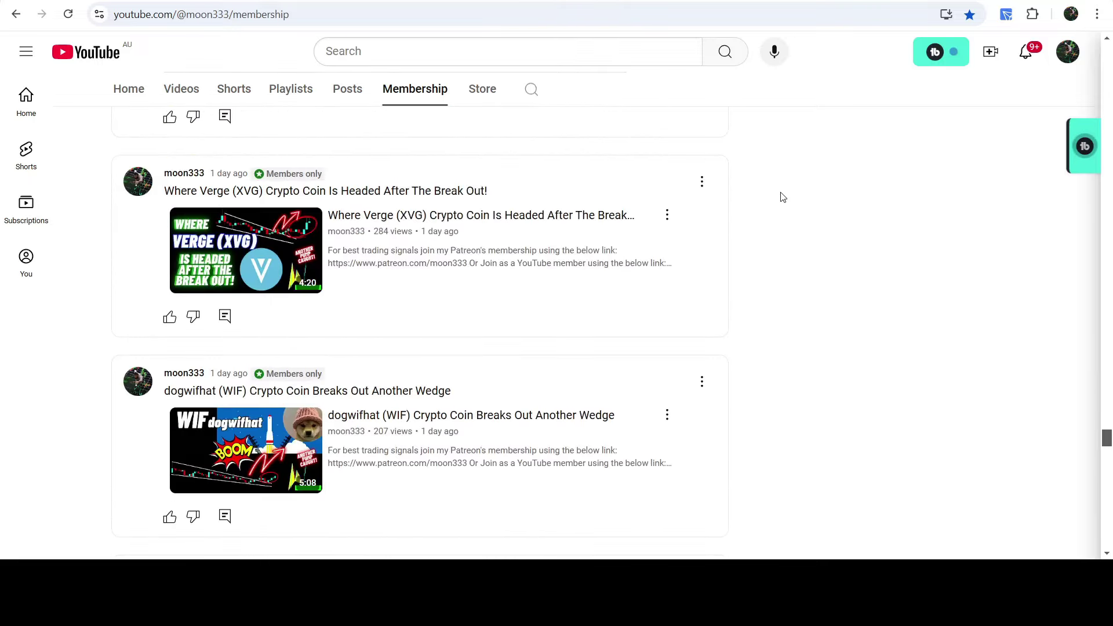
scroll(782, 197, down, 6)
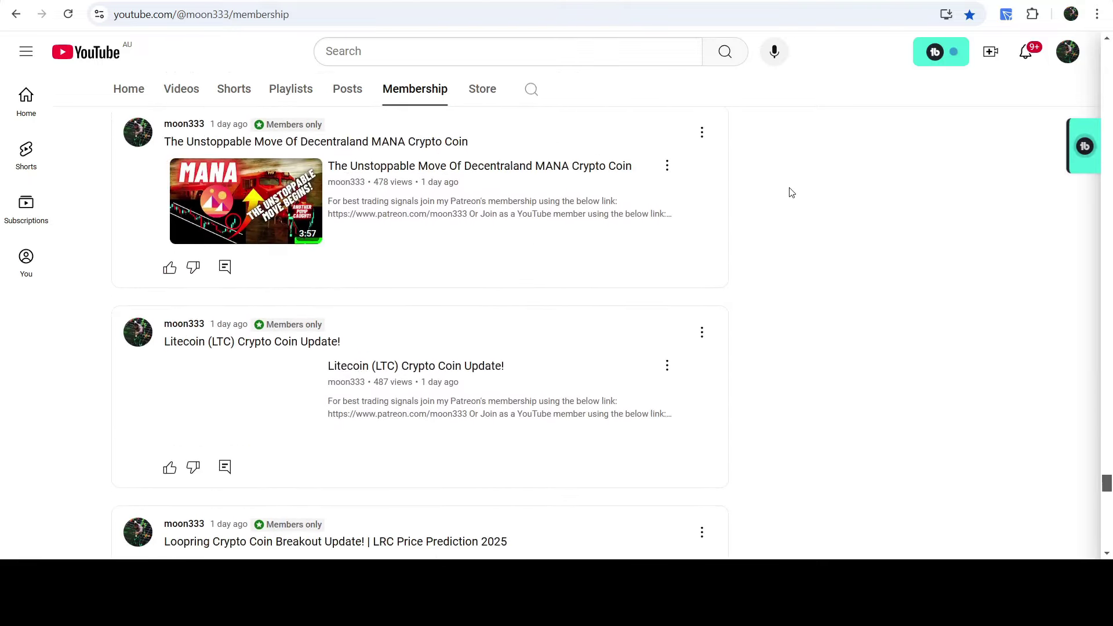